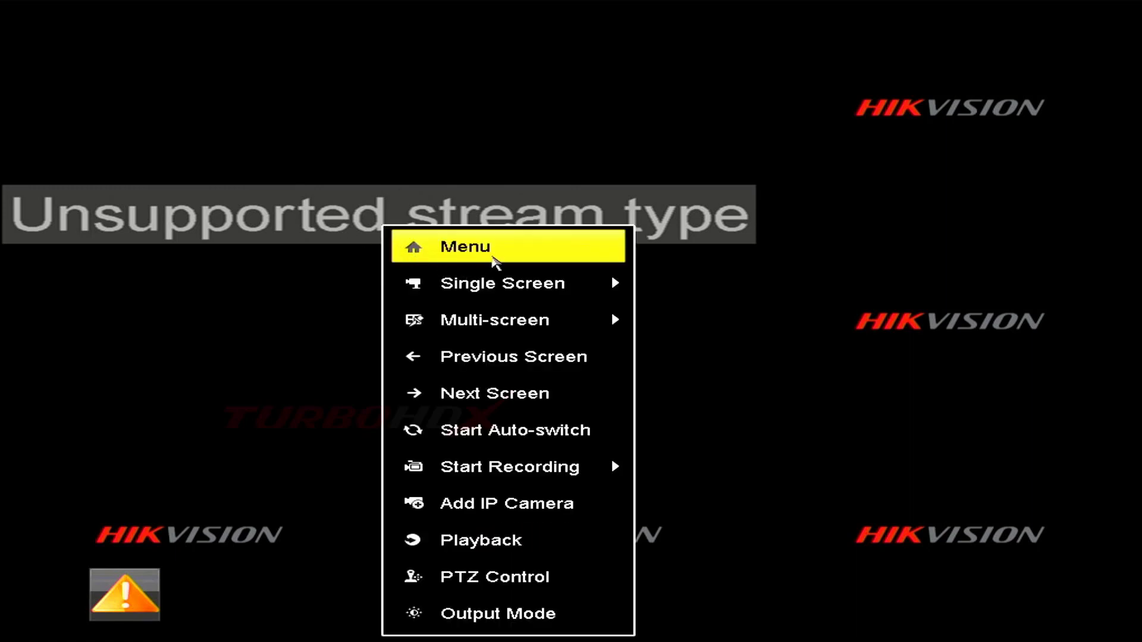
- Log in as admin by entering the password on the on-screen keyboard and confirming
click(503, 256)
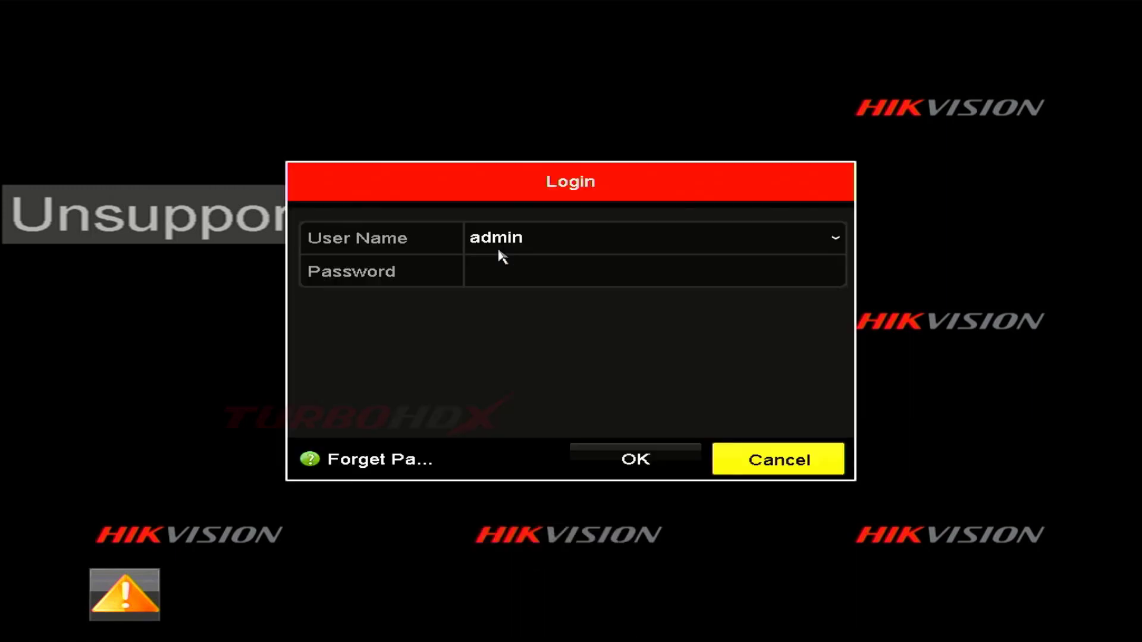
click(506, 271)
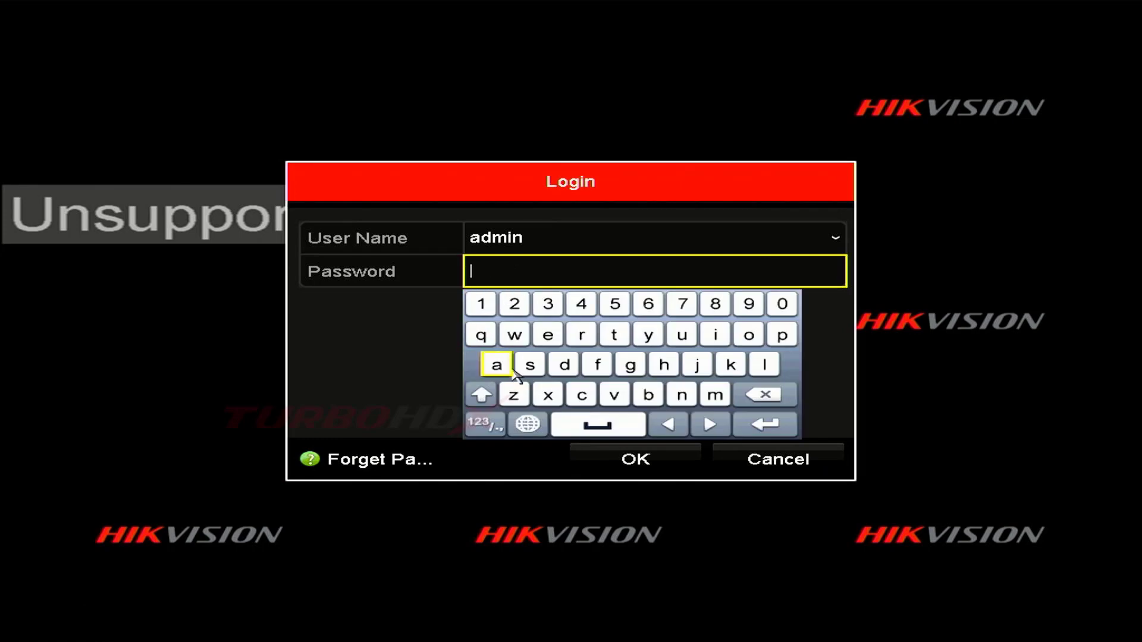
click(497, 364)
click(567, 368)
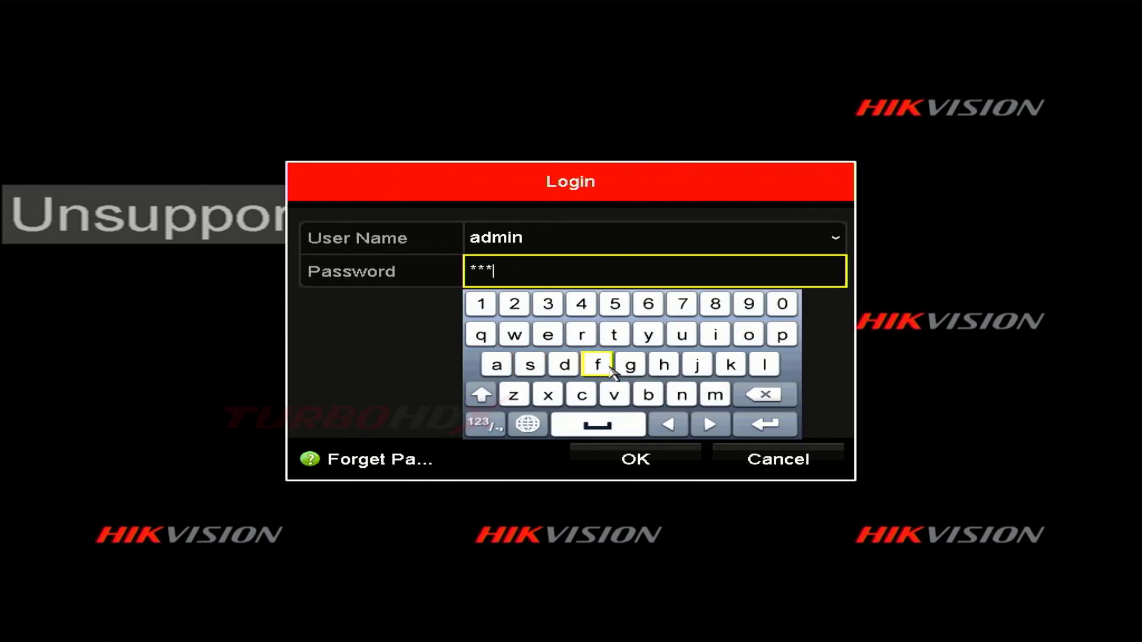
click(515, 336)
click(482, 305)
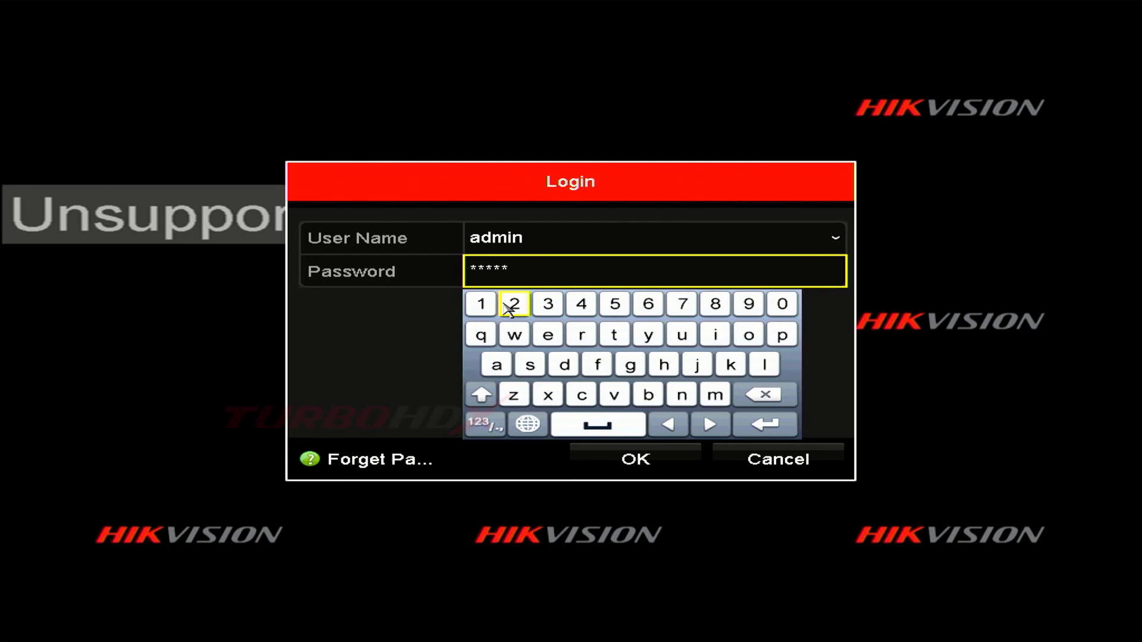
click(515, 304)
click(548, 304)
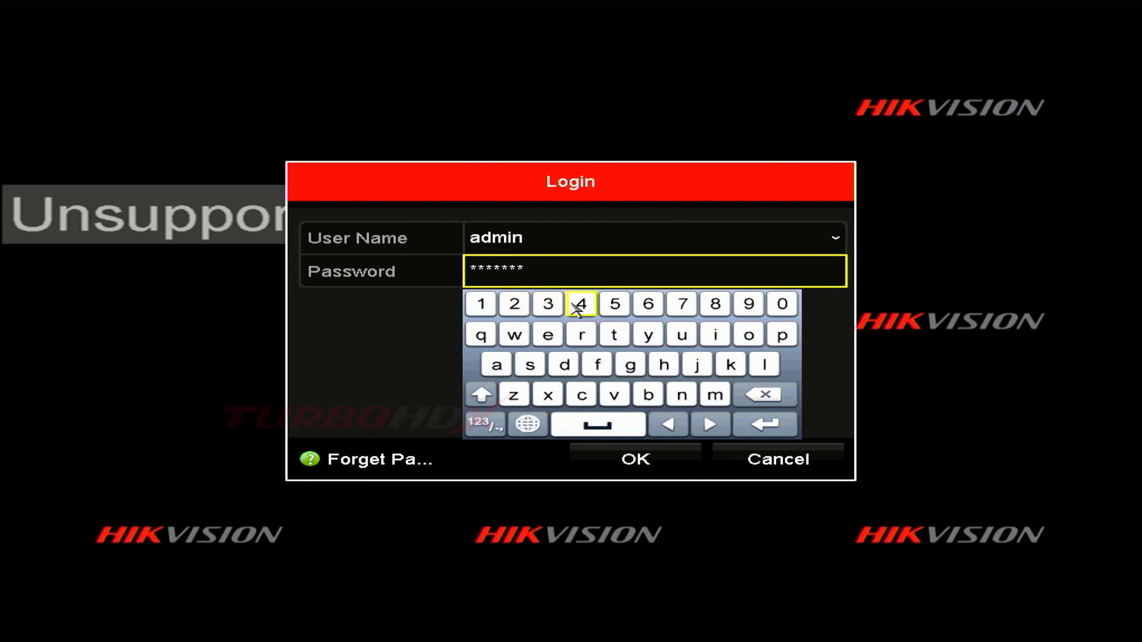
click(578, 306)
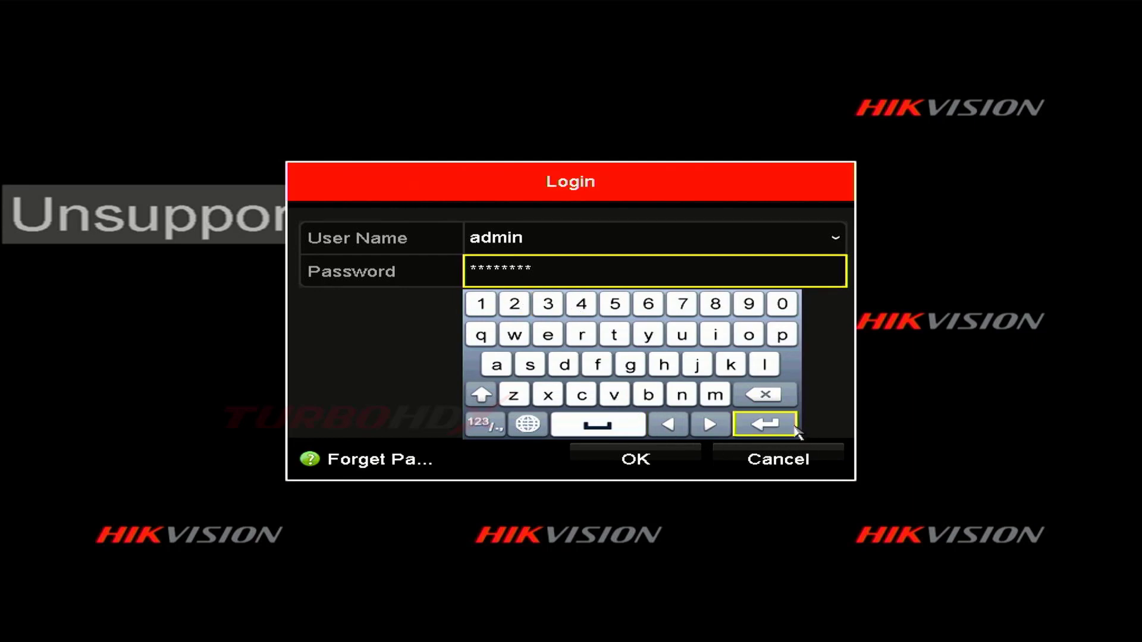
click(795, 428)
click(648, 460)
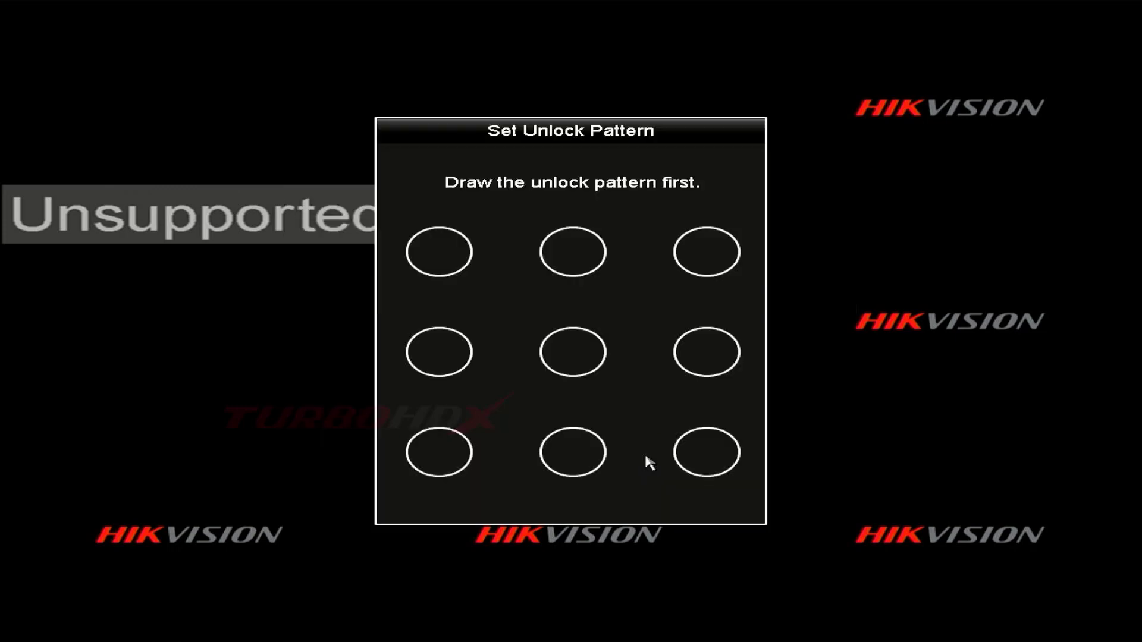
- Dismiss the unlock pattern prompt and open Record settings from the main menu
right_click(641, 408)
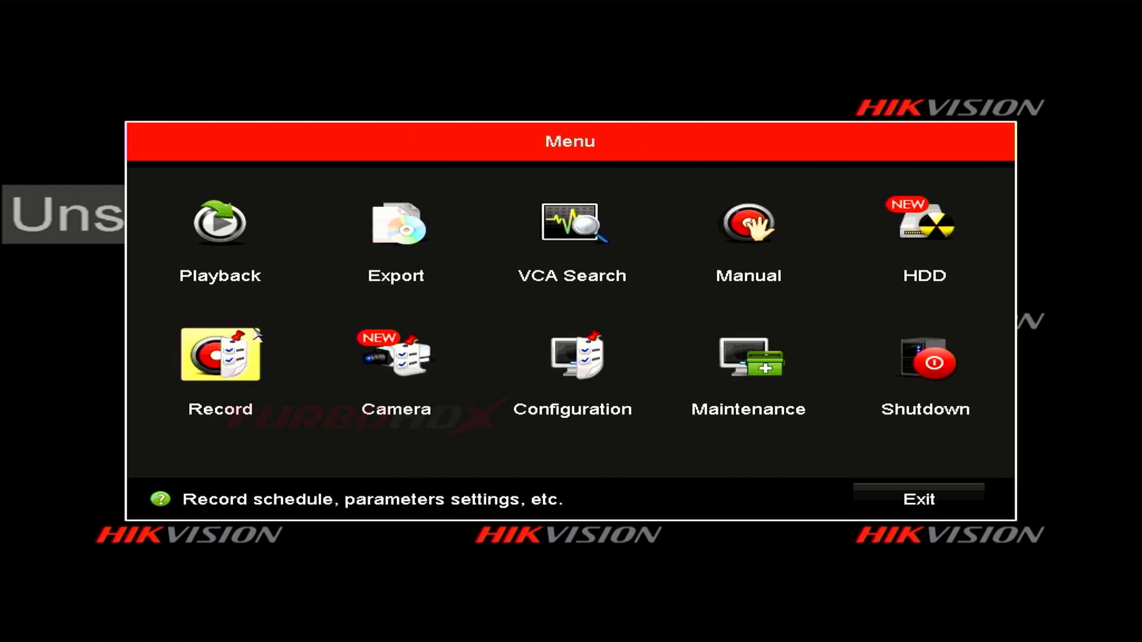
click(228, 353)
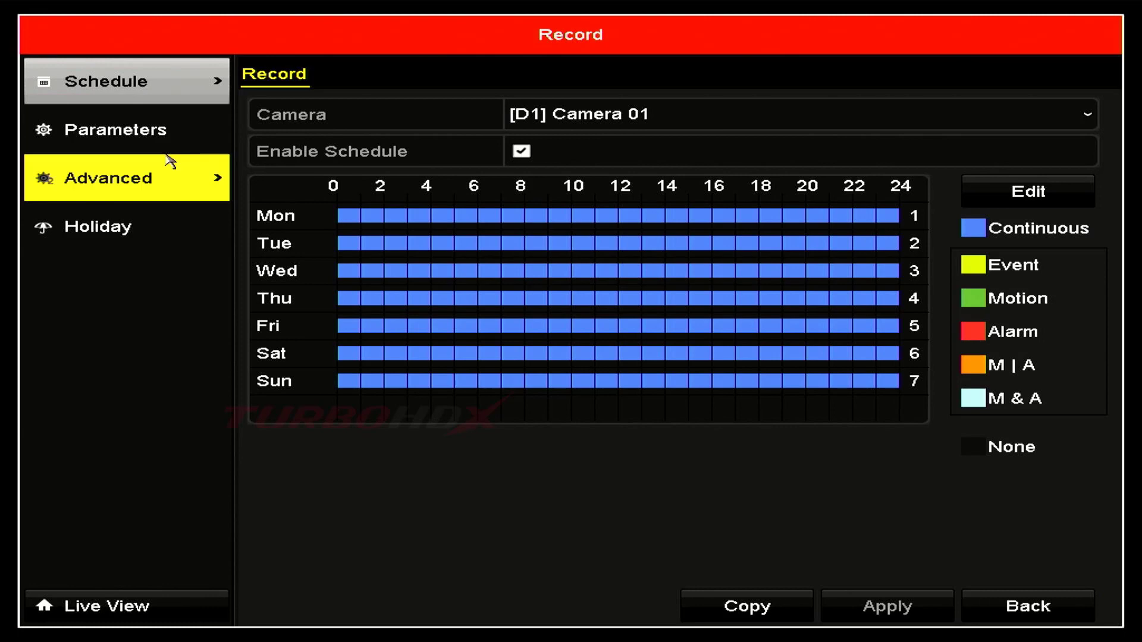
- Open recording Parameters and confirm [D1] Camera 01 as the configured camera
click(116, 140)
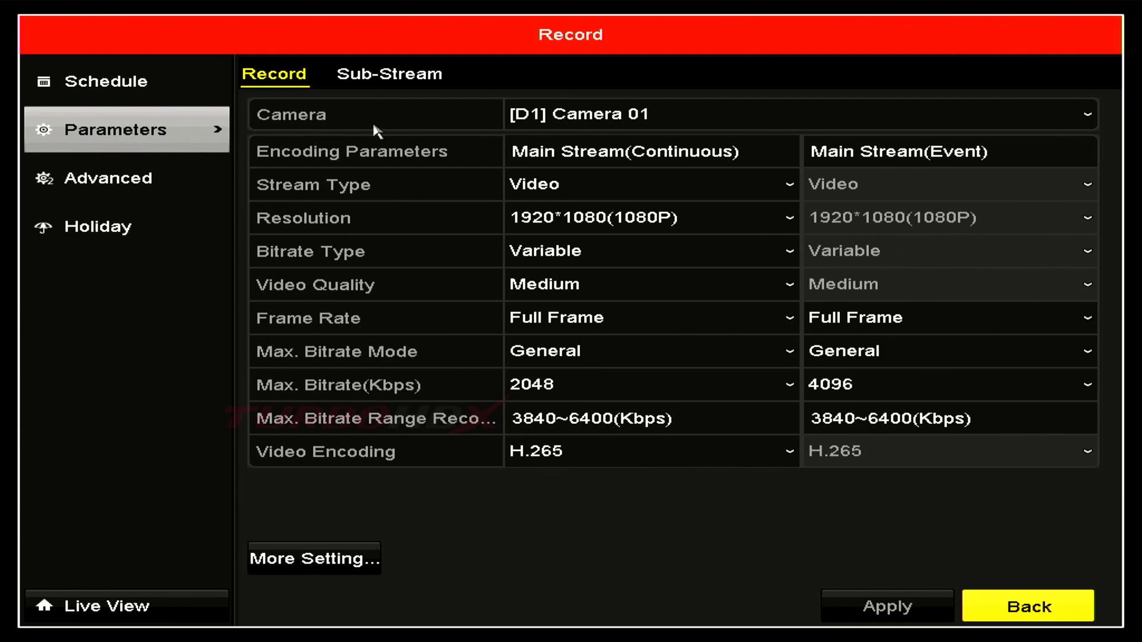
click(775, 116)
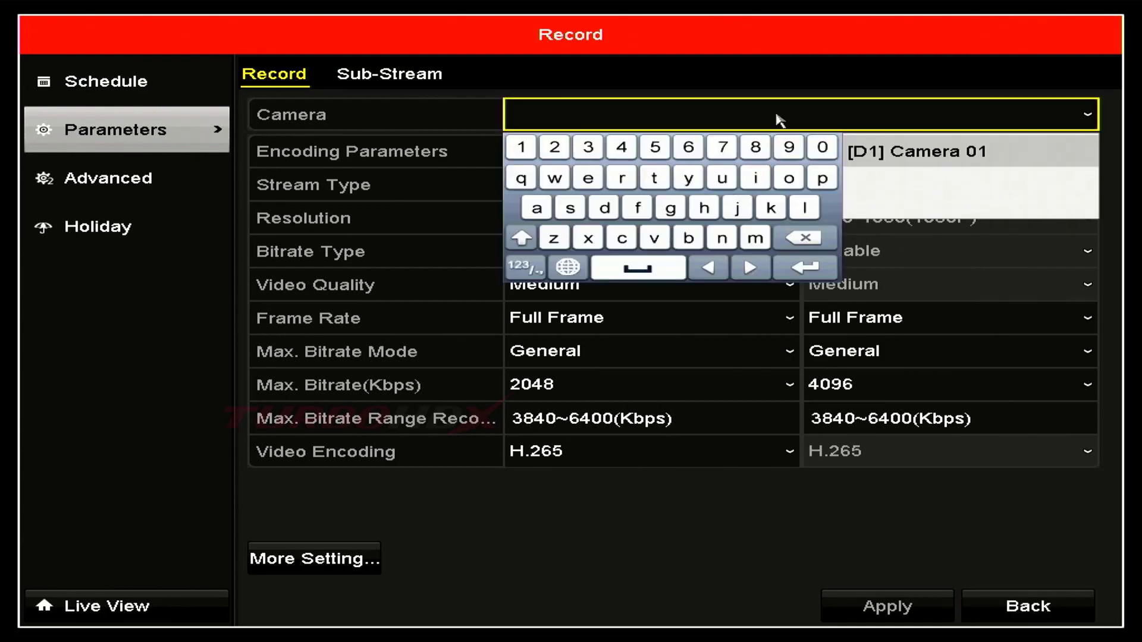
click(888, 90)
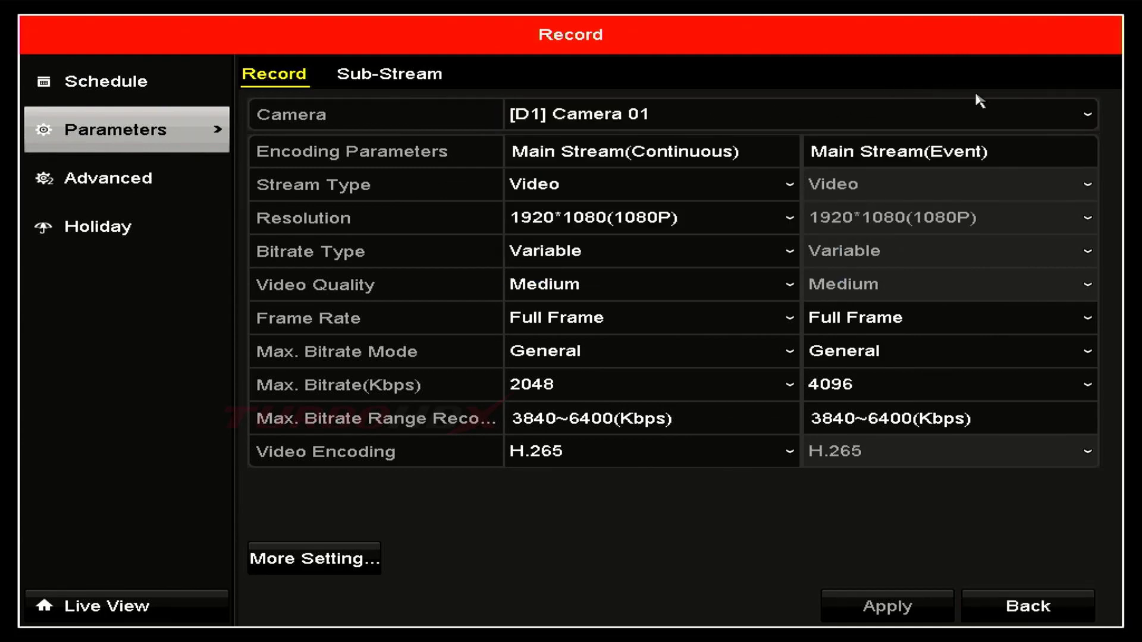
click(1088, 114)
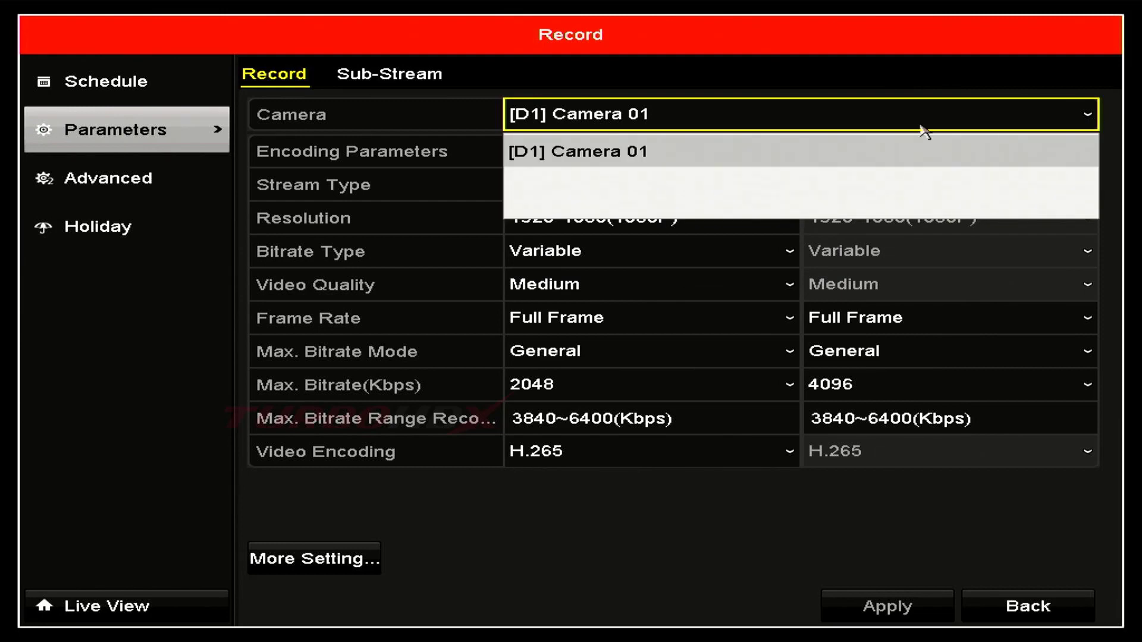
click(642, 157)
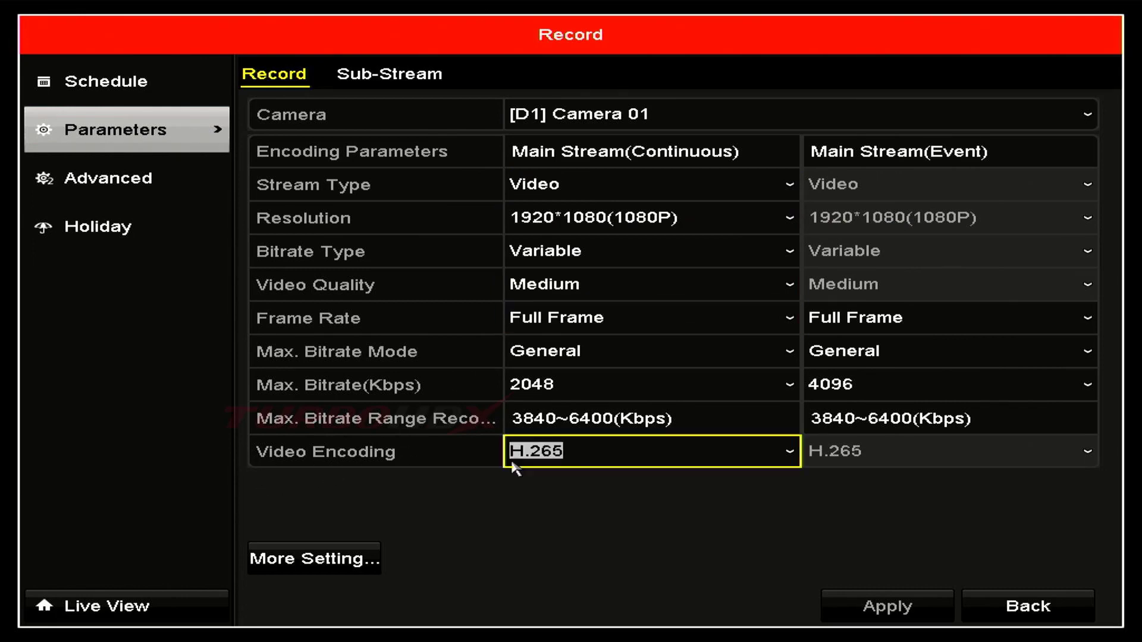
- Set the main stream Video Encoding to H.264 and apply
click(603, 466)
click(582, 502)
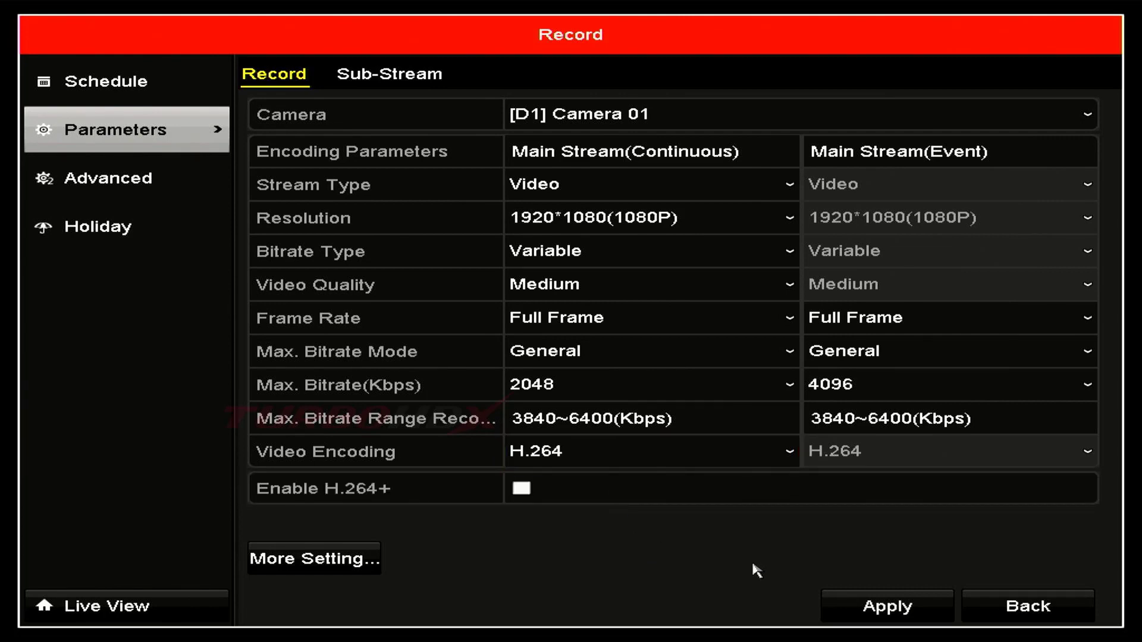
click(866, 606)
click(865, 606)
- Change Camera 01's Sub-Stream video encoding to H.264 and apply it
click(401, 77)
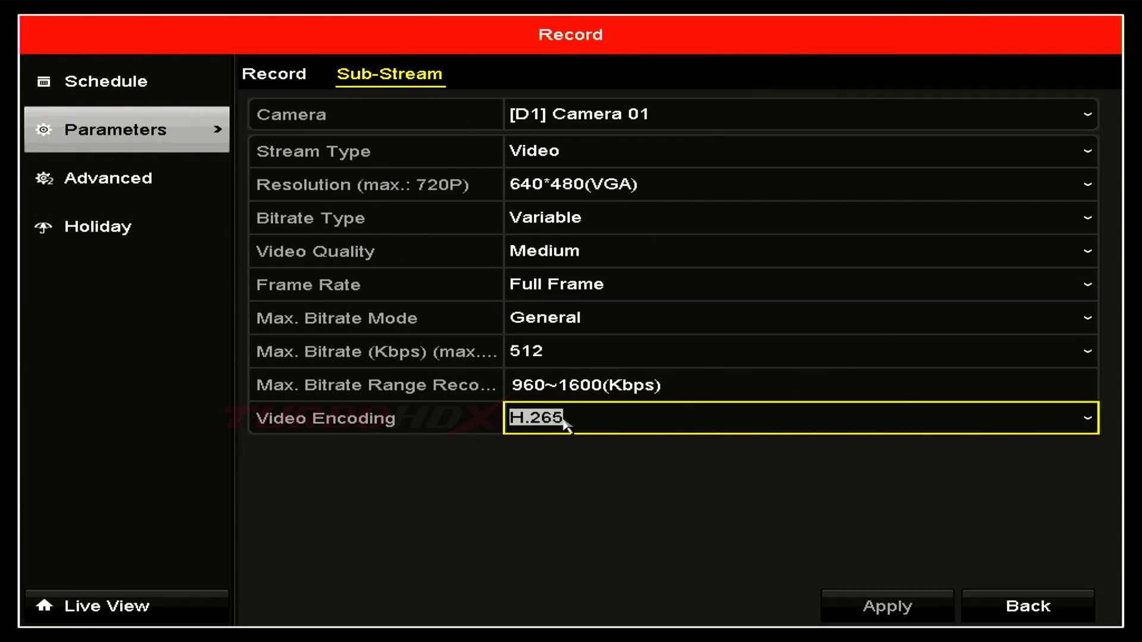
click(773, 430)
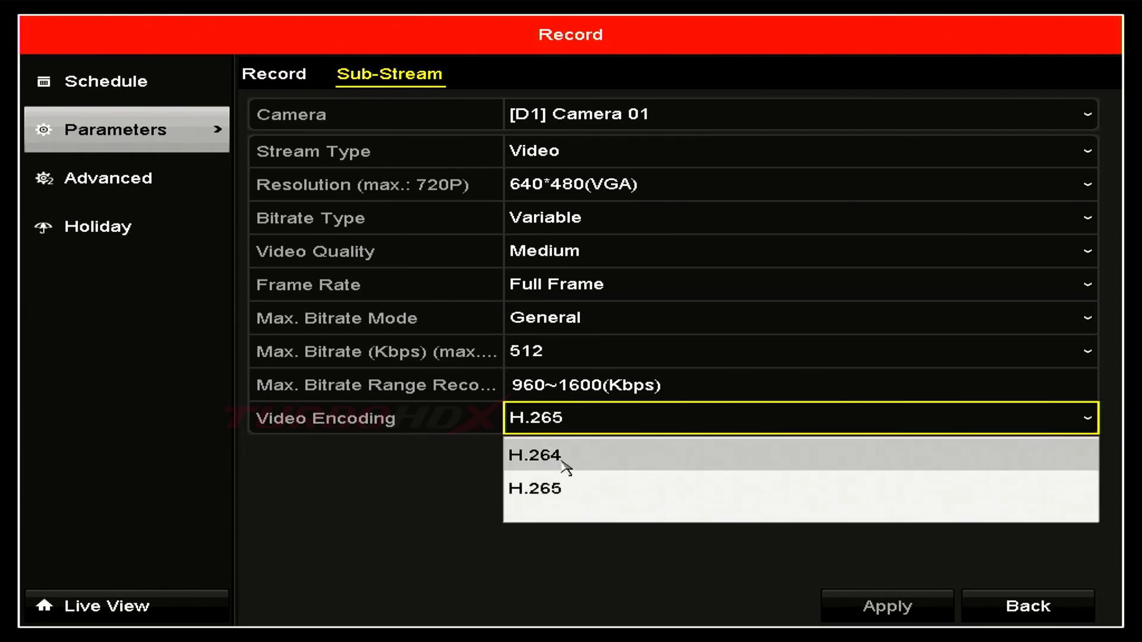
click(566, 459)
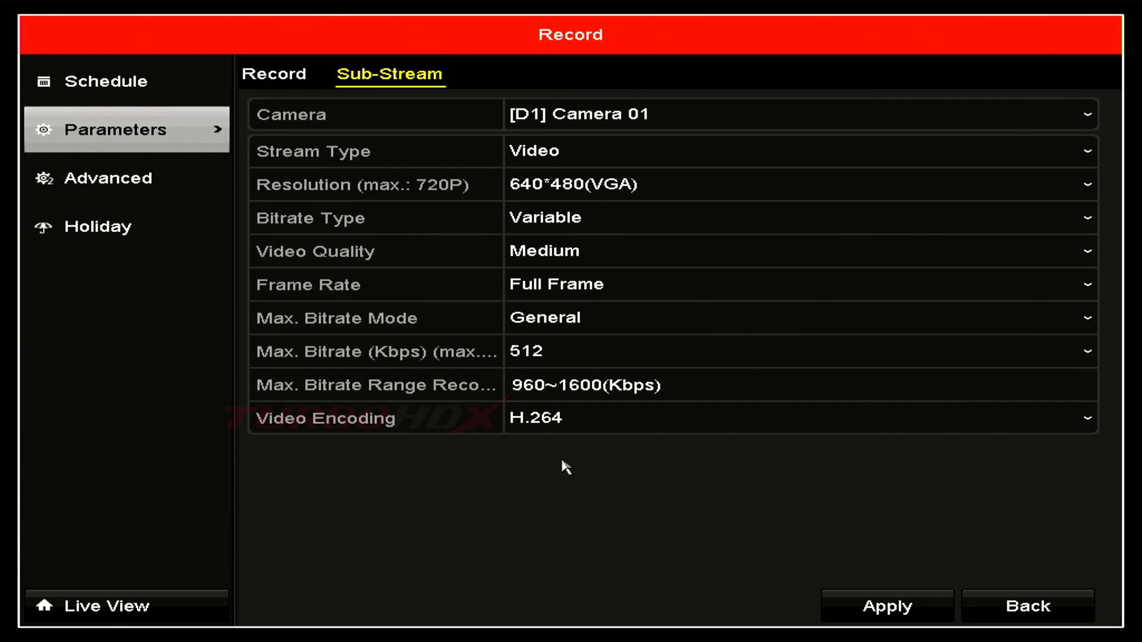
click(864, 608)
- Back out of the NVR menus to live view, then launch SADP and select the NVR
right_click(637, 502)
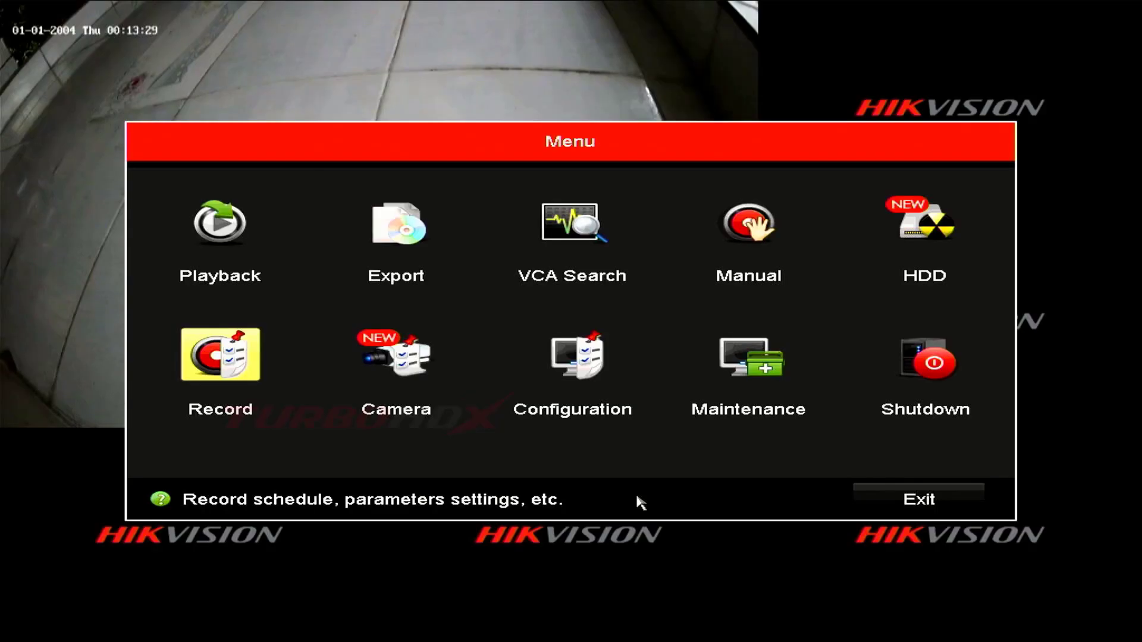
right_click(581, 433)
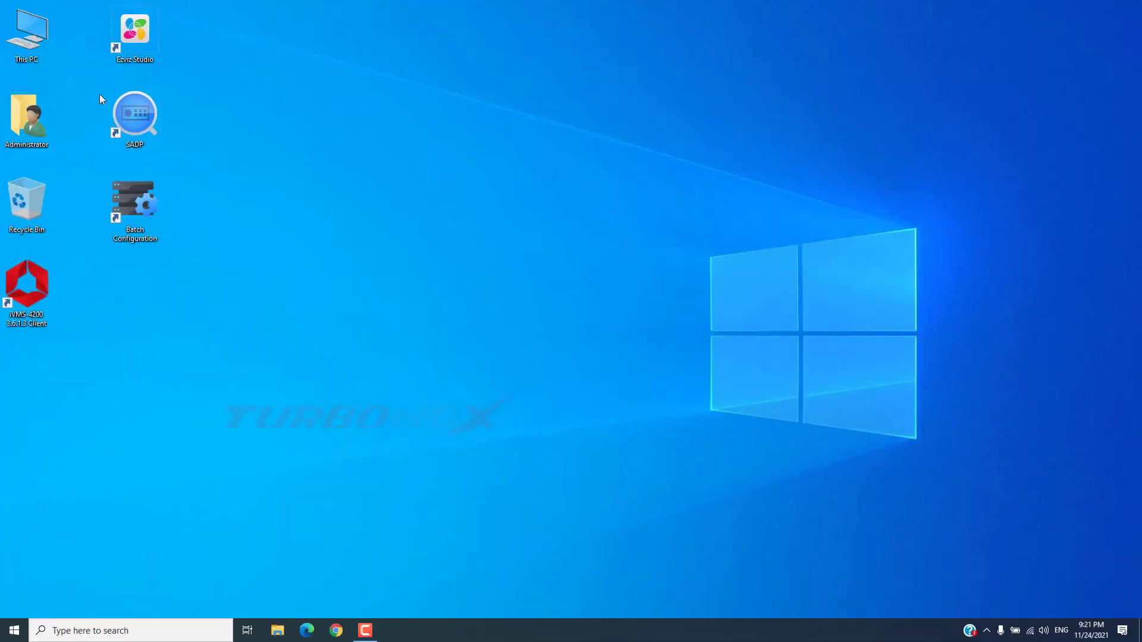
double_click(128, 113)
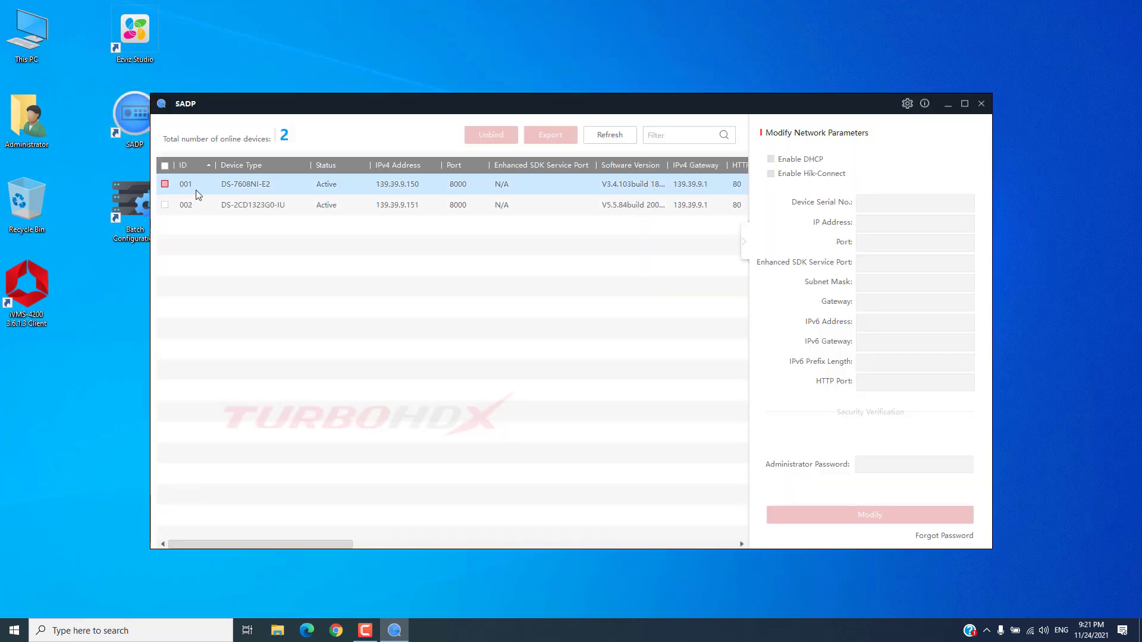
click(399, 185)
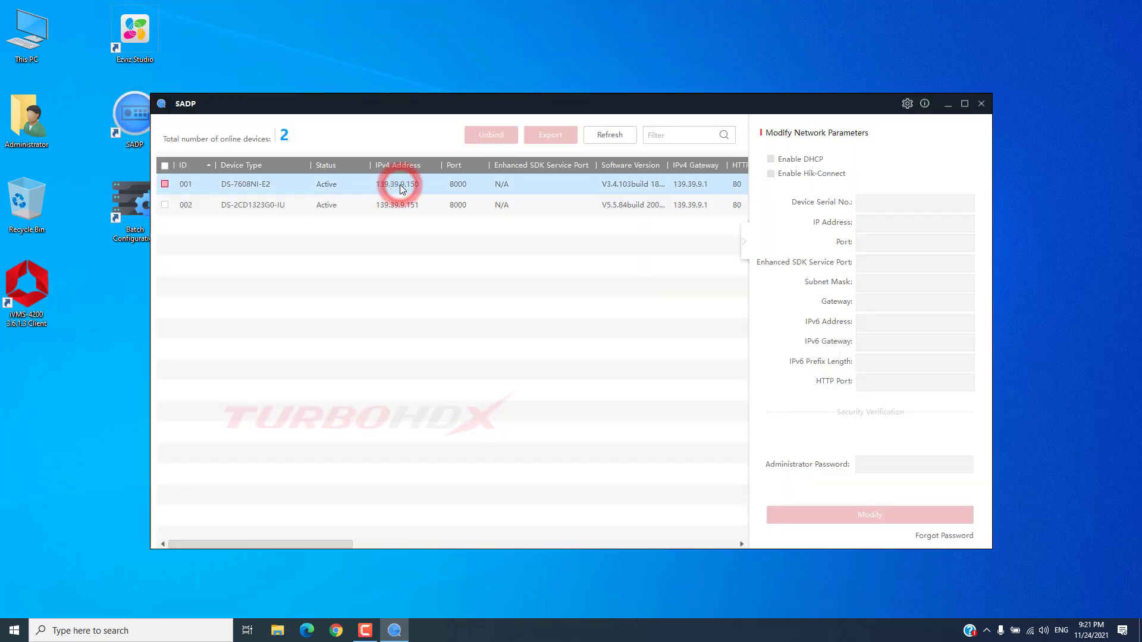
- Open the NVR's web page from SADP, maximize the browser, and enter the login credentials
double_click(398, 190)
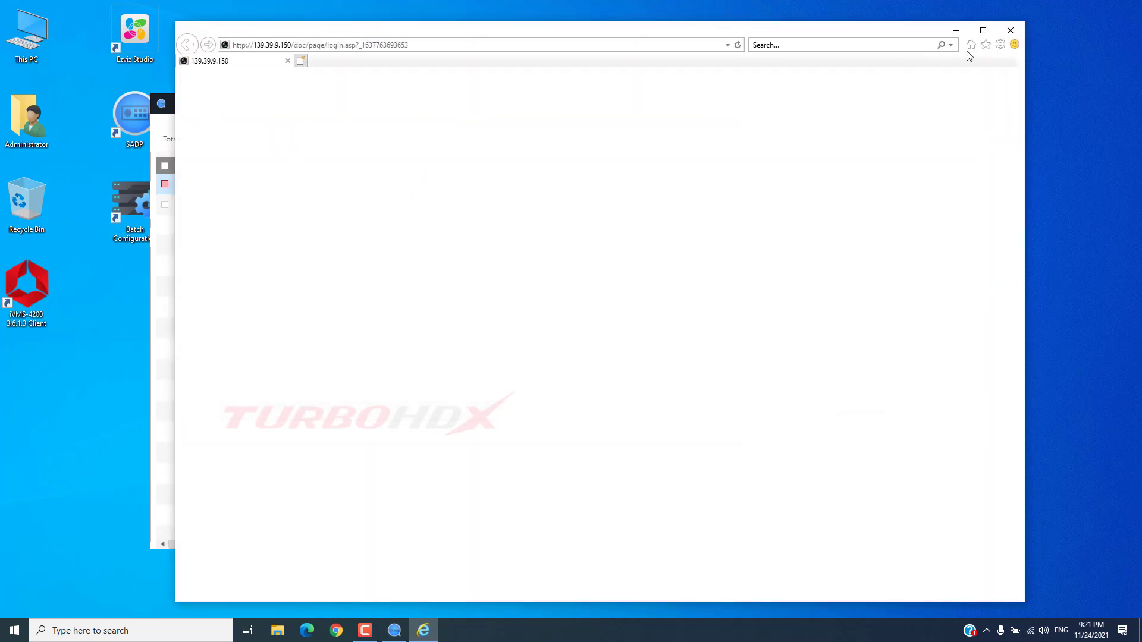
click(984, 30)
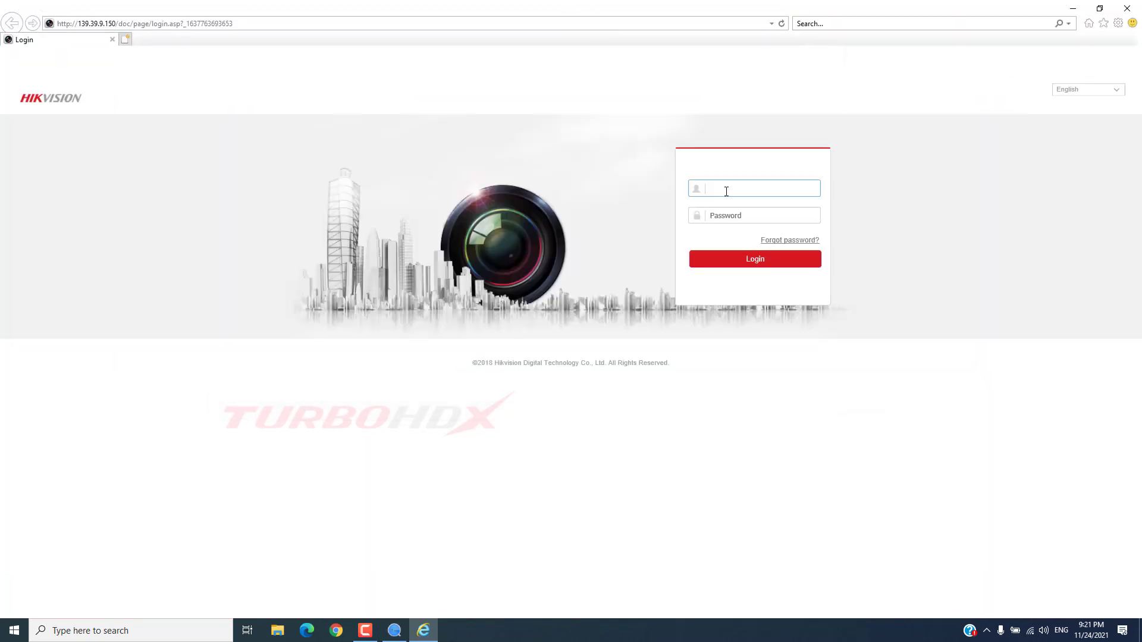
click(725, 191)
text(ad)
key(Tab)
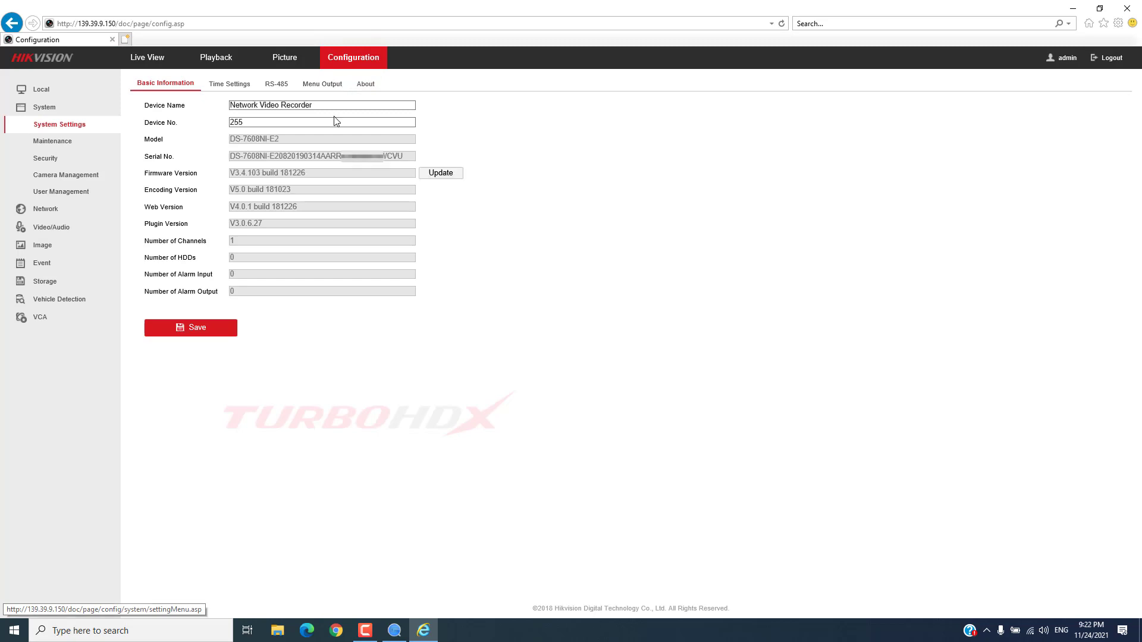
- Check the DS-7608NI-E2 model number on the Basic Information page
triple_click(295, 141)
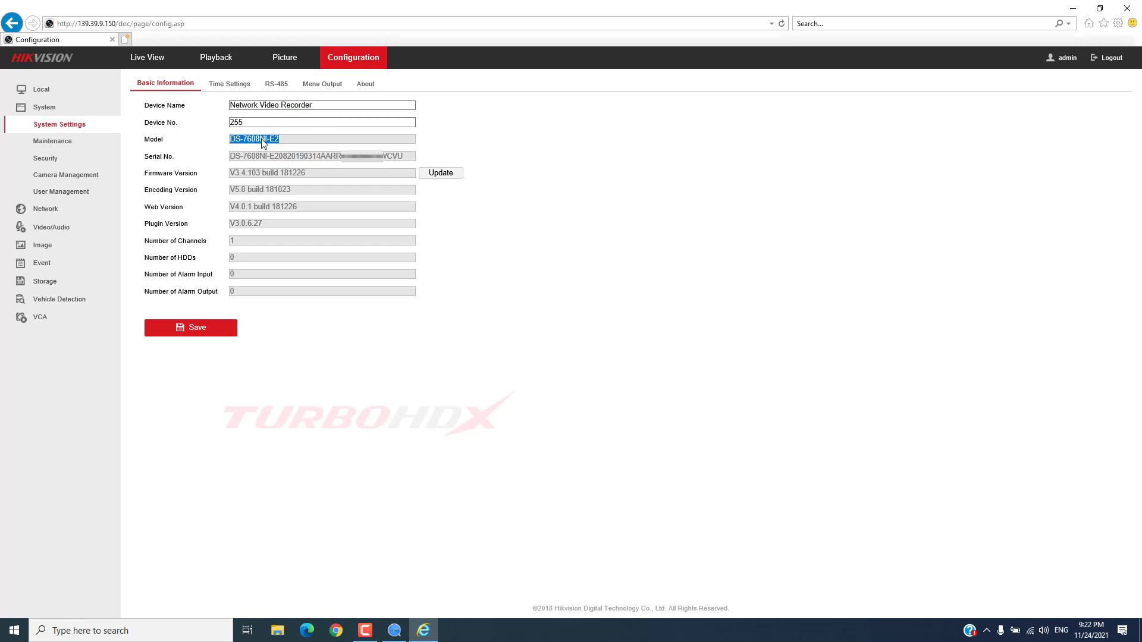
click(222, 144)
- In Video/Audio, switch Camera 01's Main Stream(Normal) encoding to H.264 and save
click(43, 231)
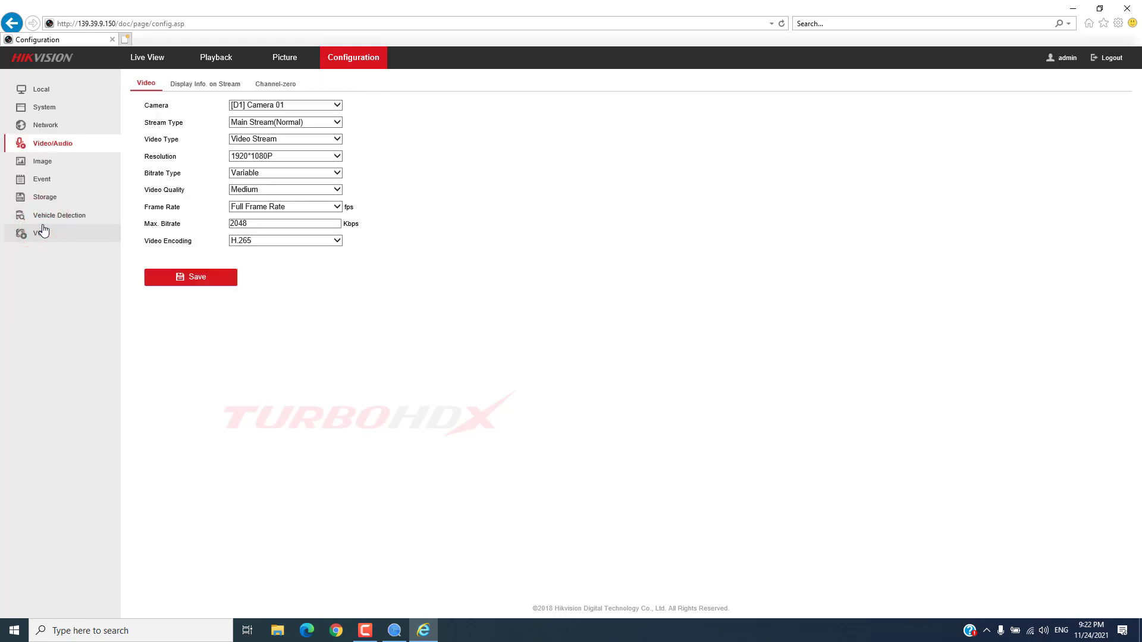
click(340, 106)
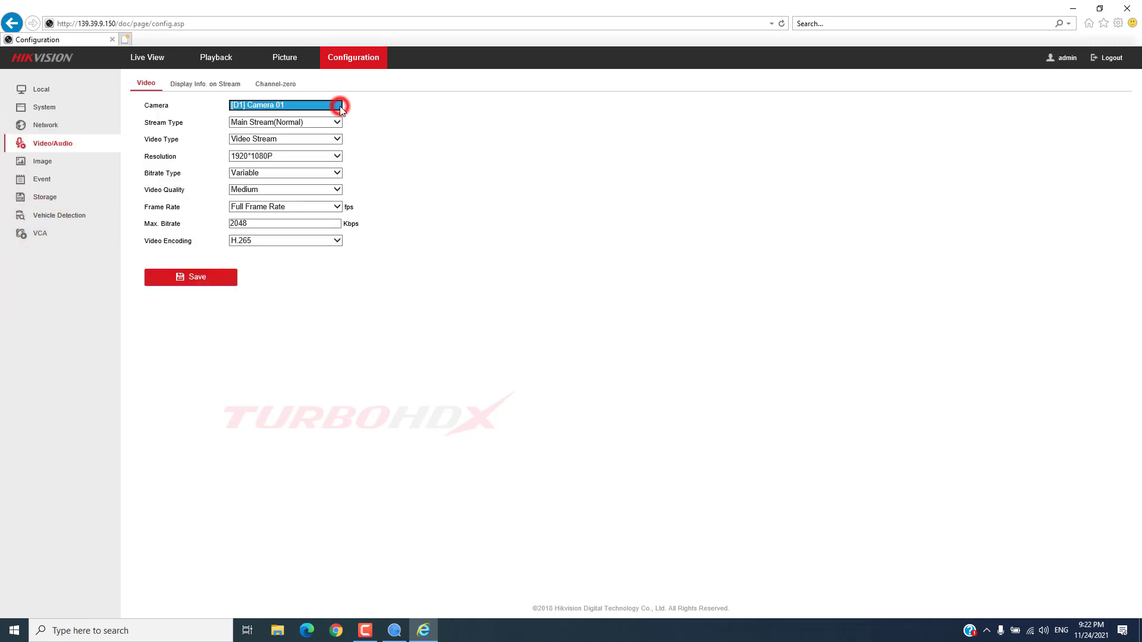
click(377, 110)
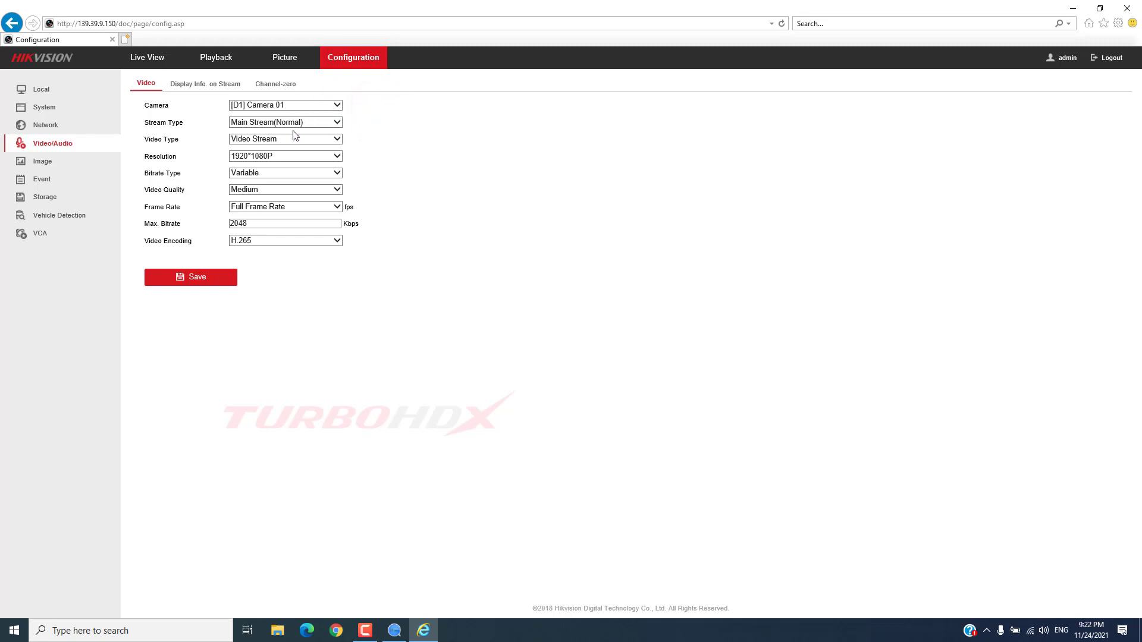
click(257, 242)
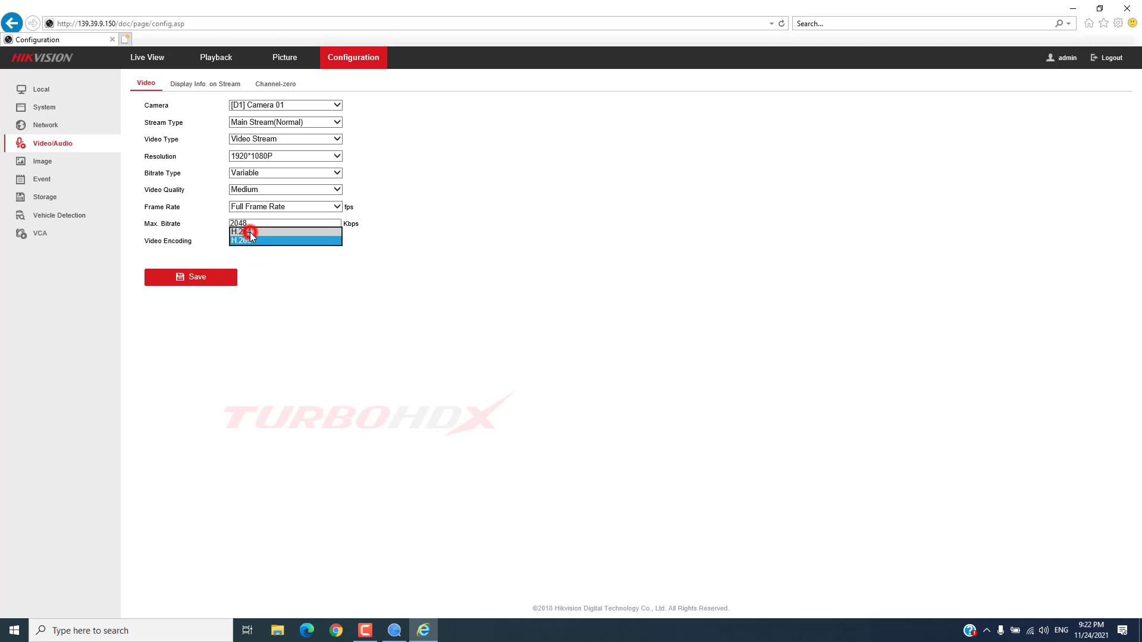
click(250, 232)
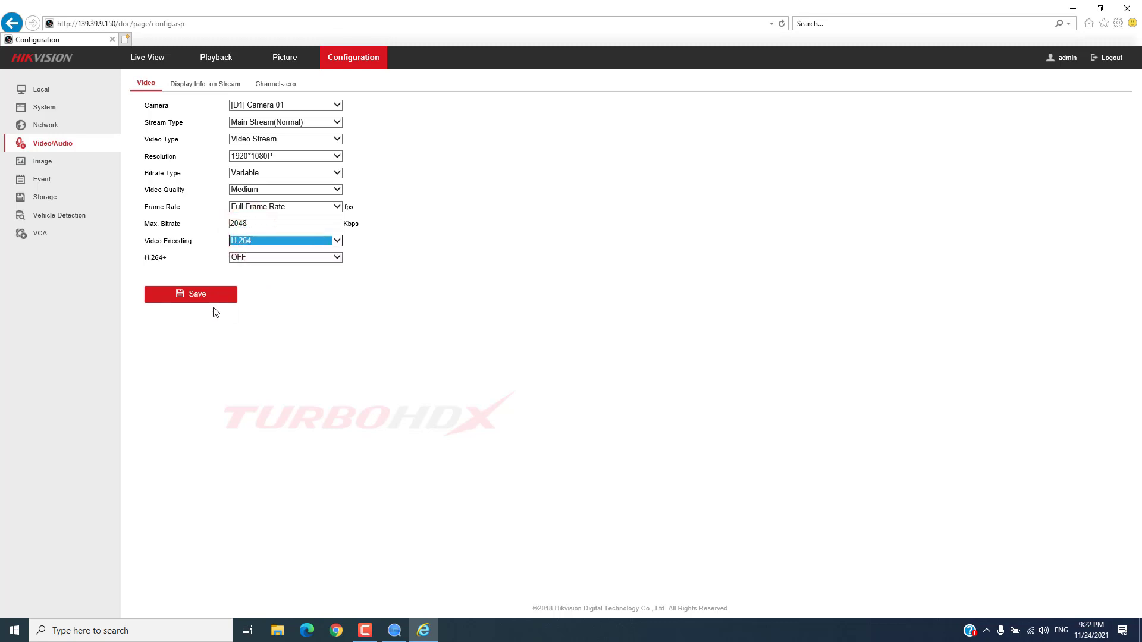
click(198, 297)
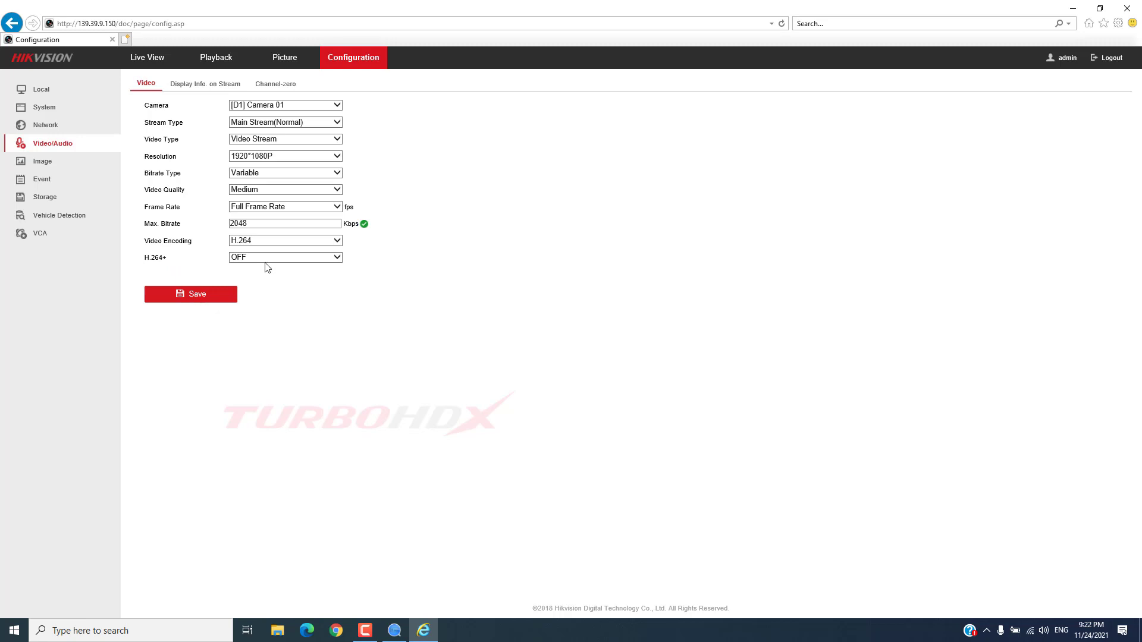
- Set the Sub Stream's video encoding to H.264 and save
click(285, 125)
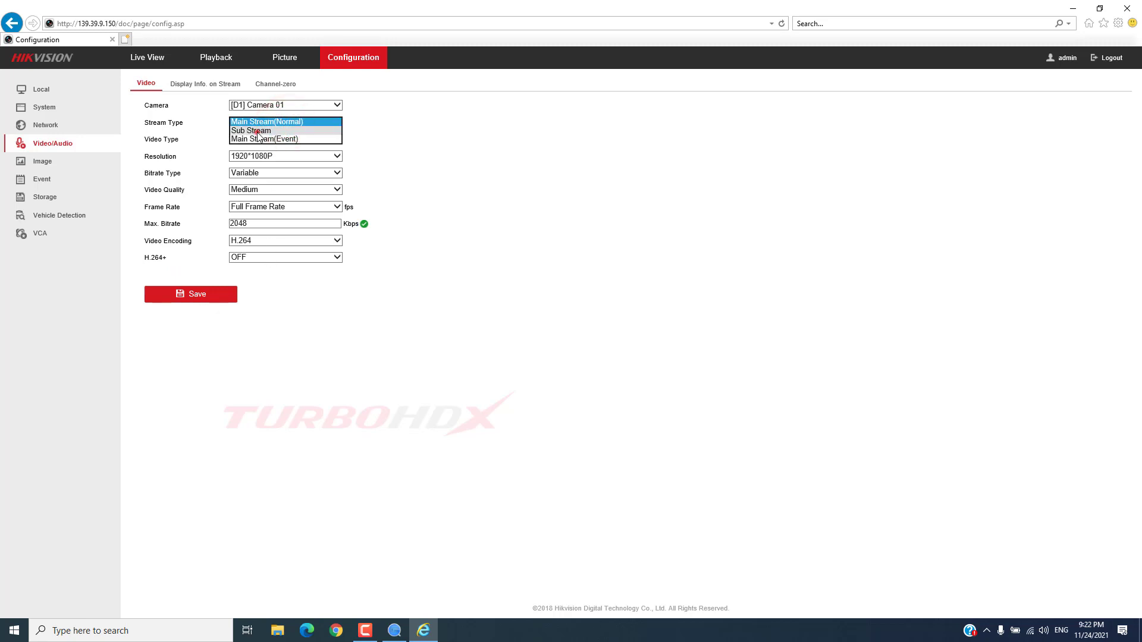
click(258, 132)
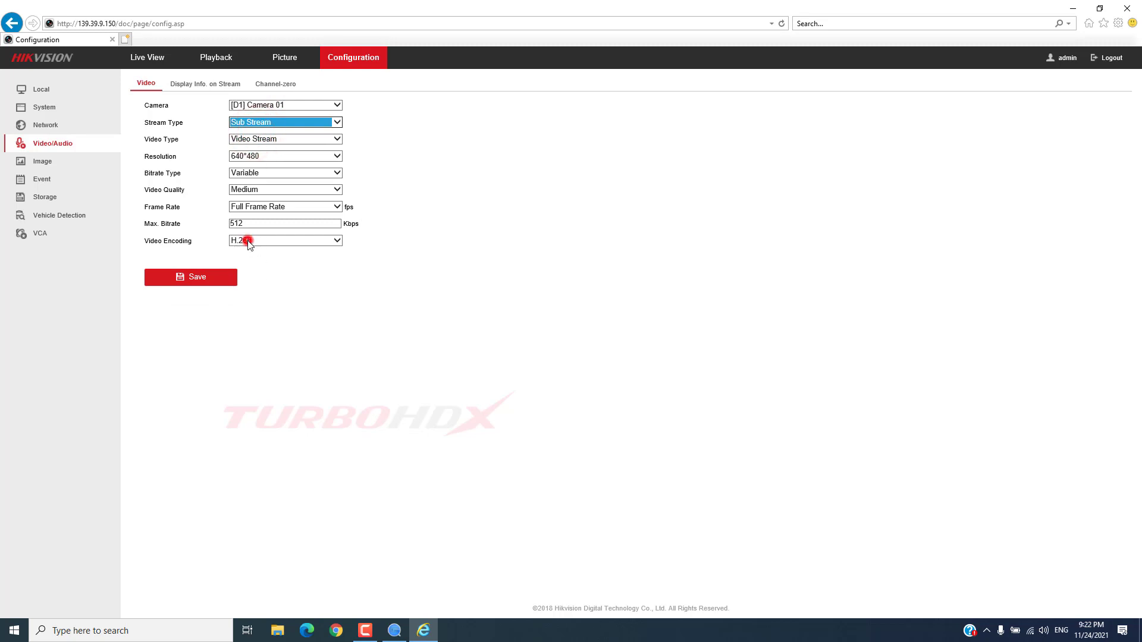
click(249, 242)
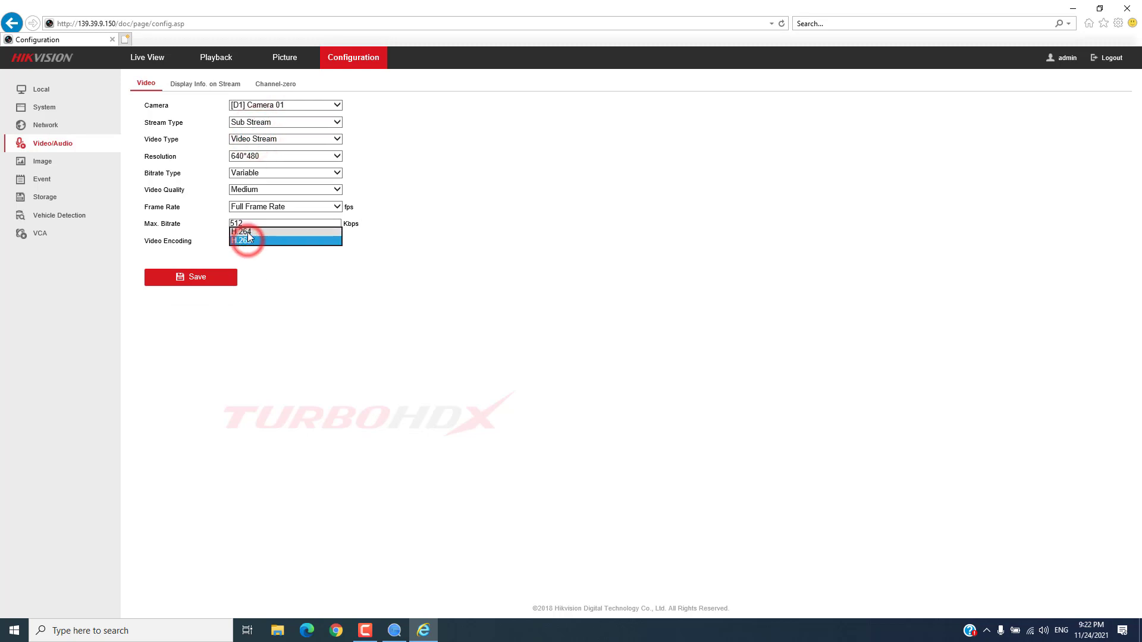
click(271, 290)
click(212, 278)
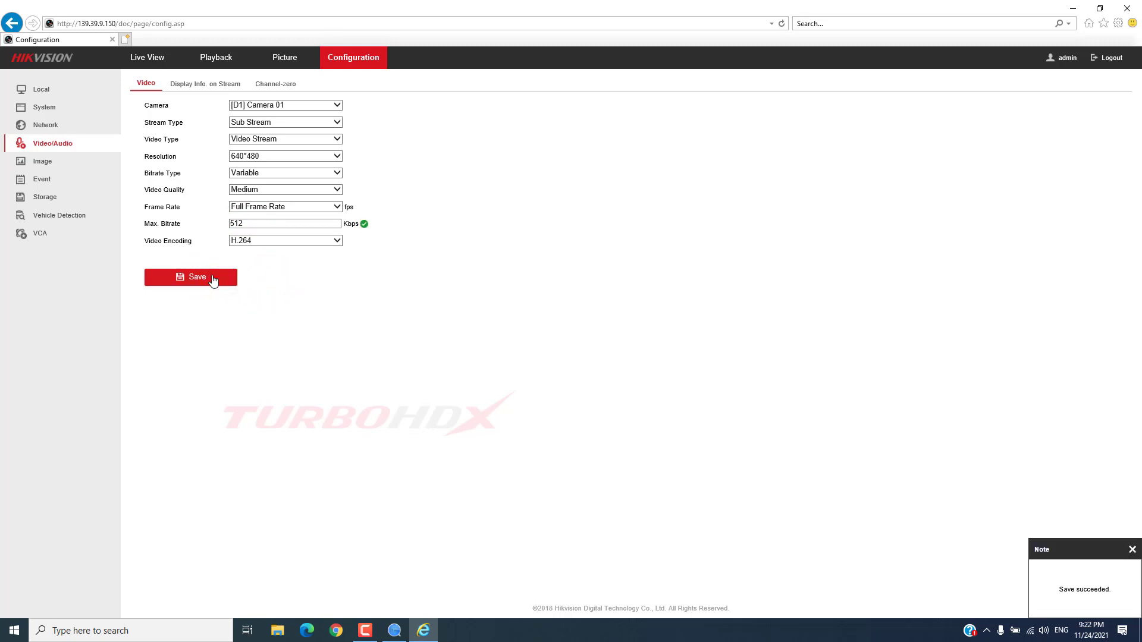
- Switch Stream Type back to Main Stream(Normal) to recheck its H.264 encoding
click(278, 123)
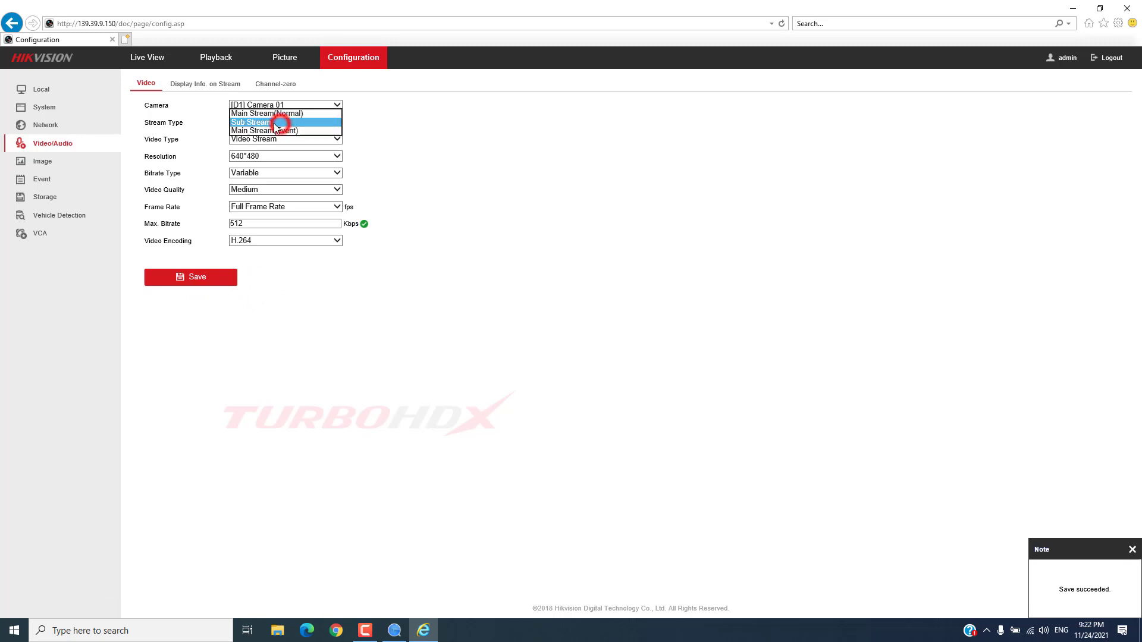
click(270, 113)
click(270, 124)
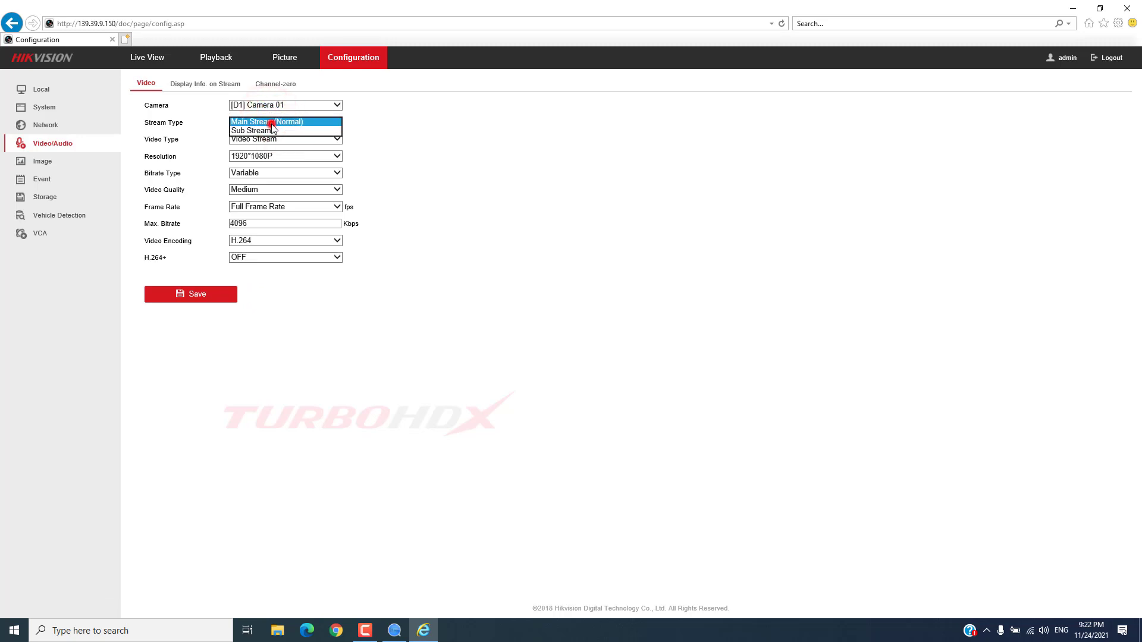